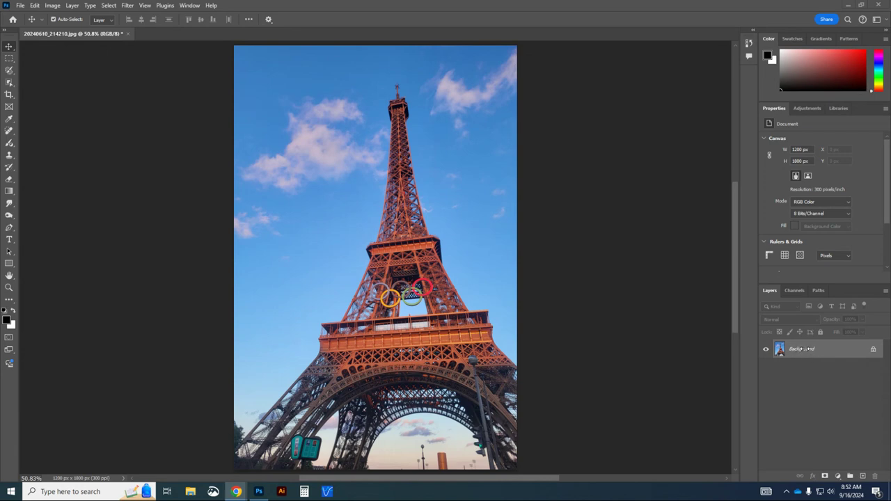
- Duplicate the Background layer, then drag the copy to the trash to delete it
right_click(820, 350)
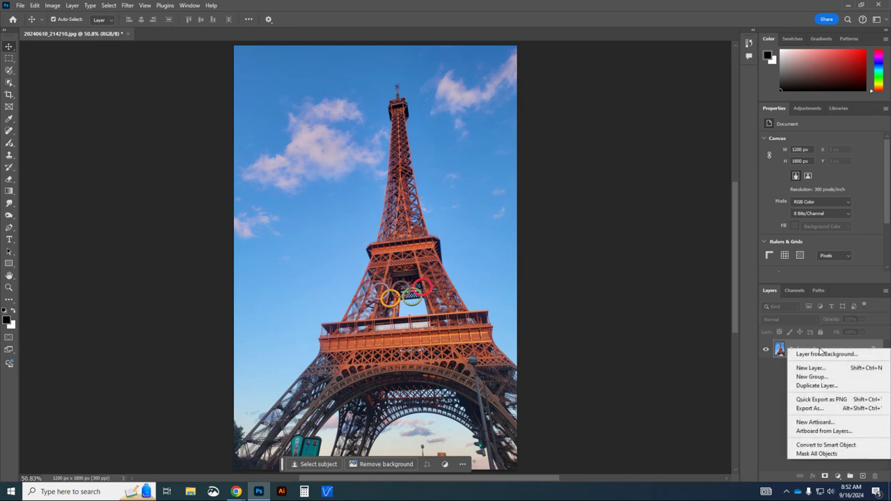
left_click(814, 386)
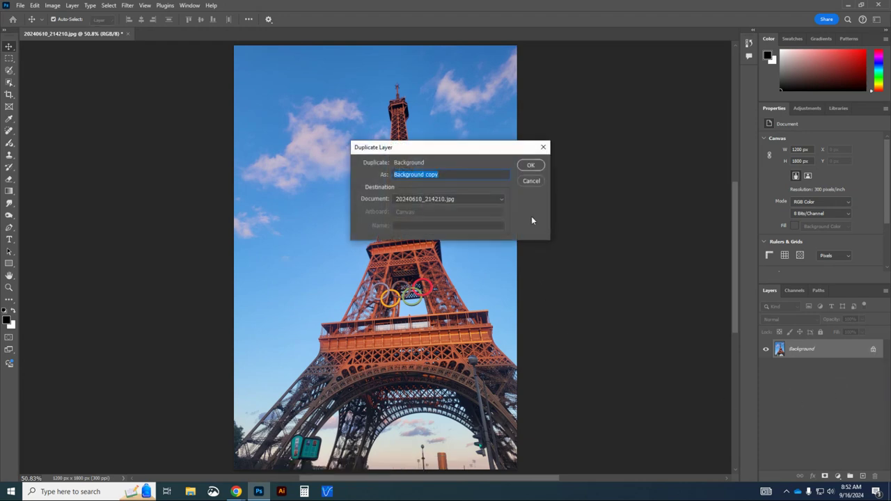
left_click(529, 165)
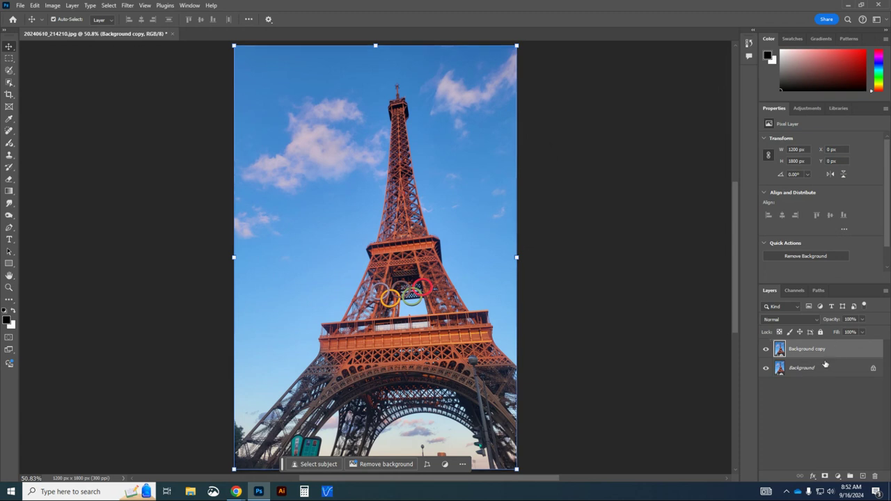
left_click_drag(831, 354, 877, 476)
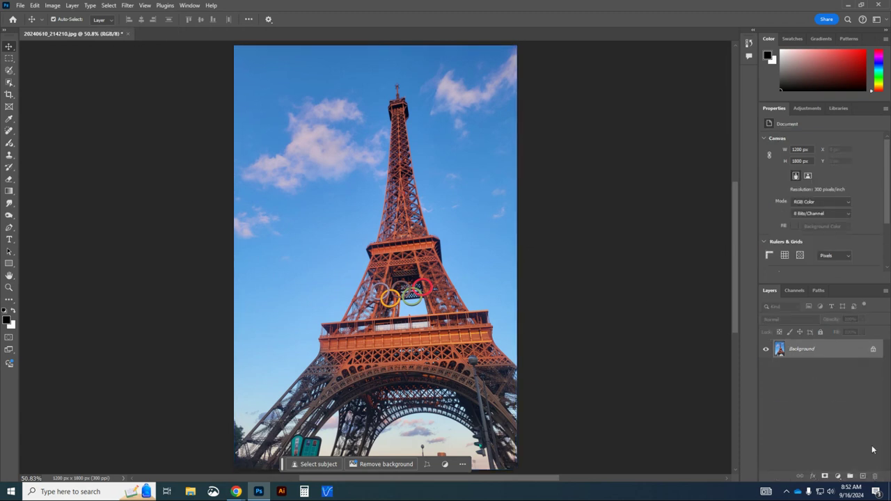
- Copy the photo onto a new Layer 1 with Layer > New > Layer Via Copy
left_click(71, 6)
mouse_move(78, 17)
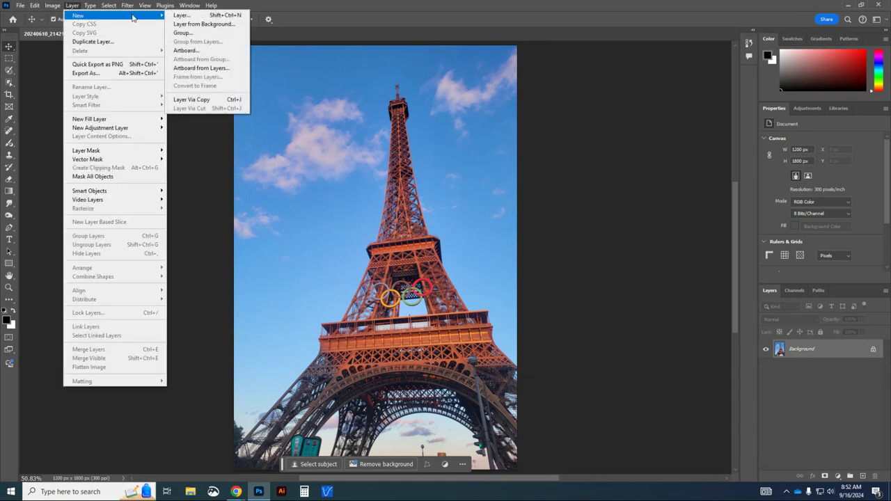
left_click(214, 103)
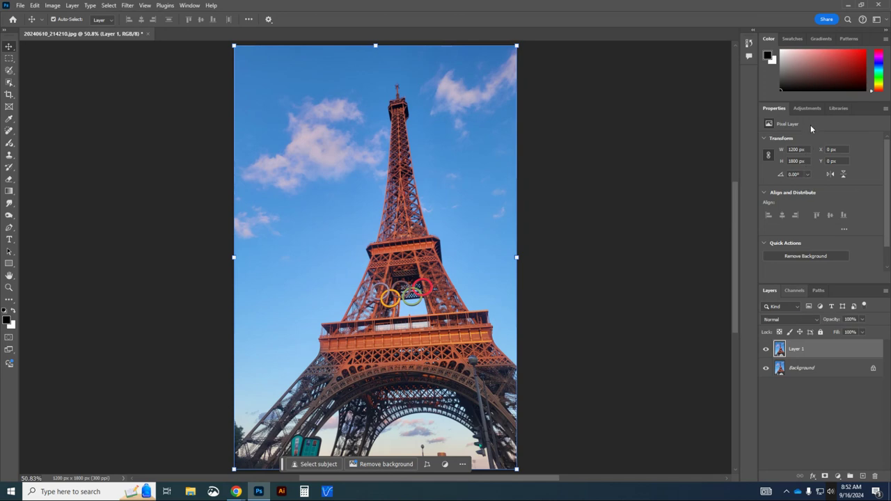
- With the Spot Healing Brush, heal the cloud wisps along the left and right sky edges
left_click(9, 132)
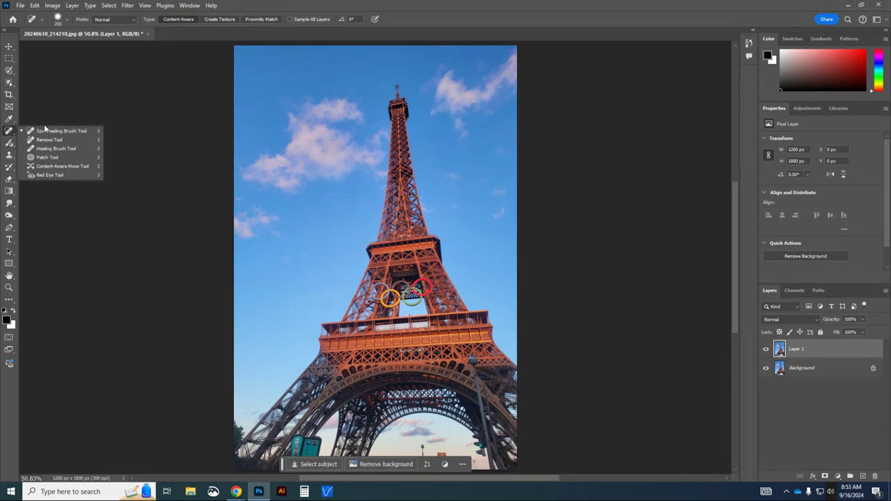
left_click(89, 137)
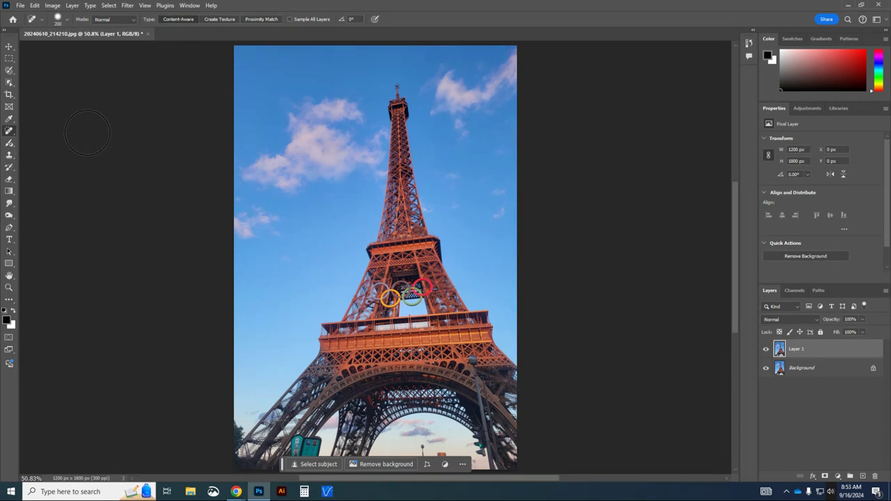
mouse_move(273, 227)
left_mouse_down()
mouse_move(244, 224)
mouse_move(249, 275)
left_mouse_up()
left_click_drag(249, 223, 232, 207)
mouse_move(511, 223)
left_mouse_down()
mouse_move(494, 219)
mouse_move(488, 202)
left_mouse_up()
- Shrink the healing brush to 69 px and heal the remaining small sky spots
key("bracketleft")
key("bracketleft")
key("bracketleft")
key("bracketleft")
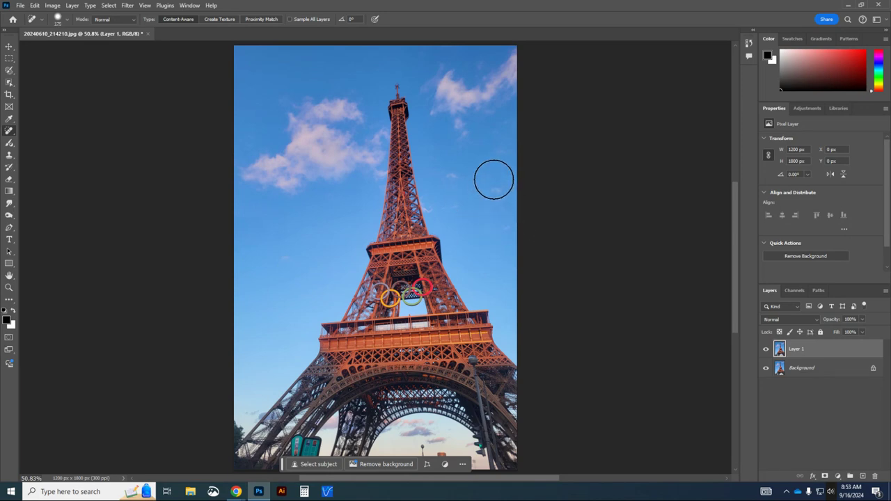
right_click(472, 176)
left_click_drag(528, 200, 514, 198)
mouse_move(452, 178)
left_mouse_down()
mouse_move(456, 208)
mouse_move(496, 199)
mouse_move(506, 229)
mouse_move(504, 203)
left_mouse_up()
left_click(463, 205)
left_click(504, 230)
- Toggle Layer 1's visibility to compare the healed sky with the original
left_click(768, 351)
left_click(769, 351)
left_click(768, 352)
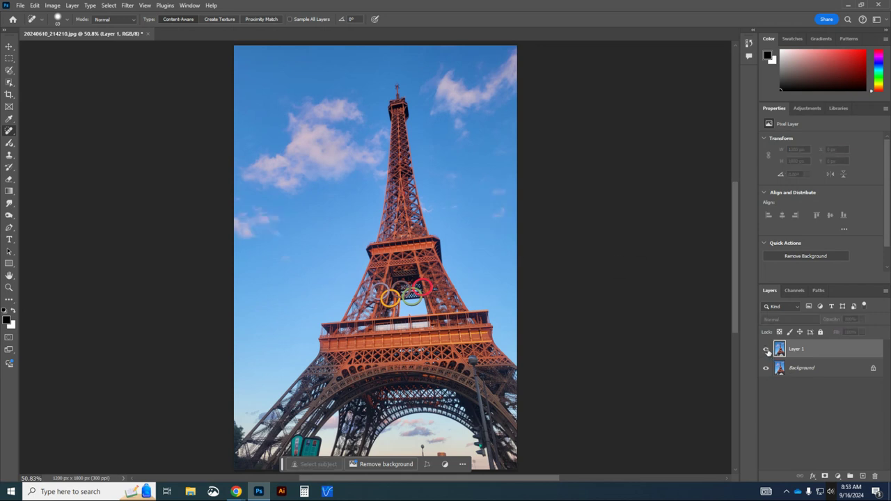
left_click(768, 352)
left_click(768, 351)
left_click(769, 351)
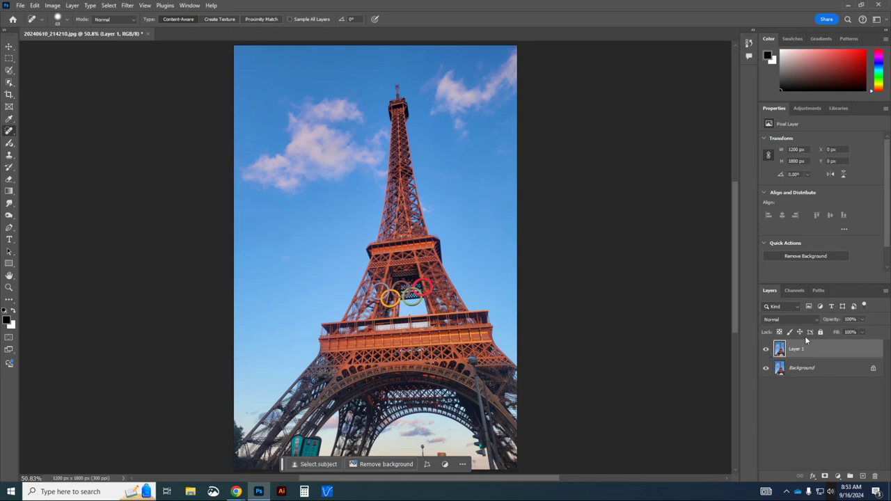
- Select the Dodge Tool from the Dodge/Burn/Sponge flyout and show the Adjustments list
left_click(11, 207)
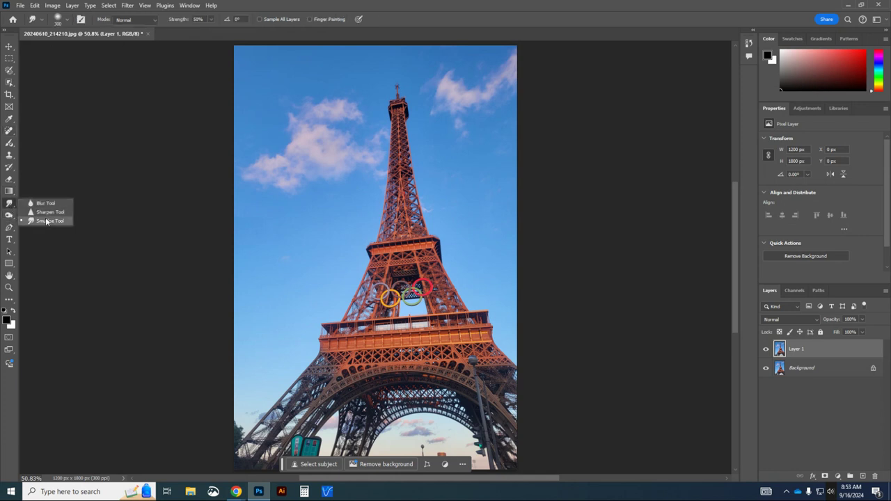
left_click(9, 215)
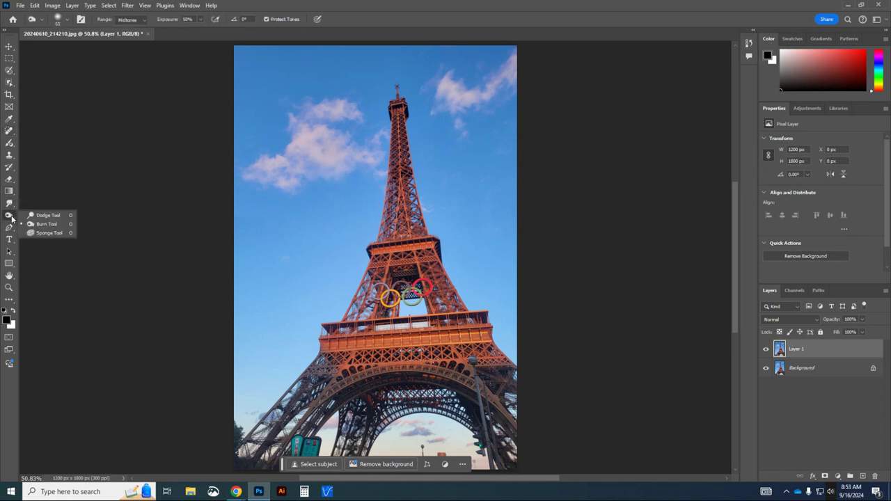
left_click(49, 216)
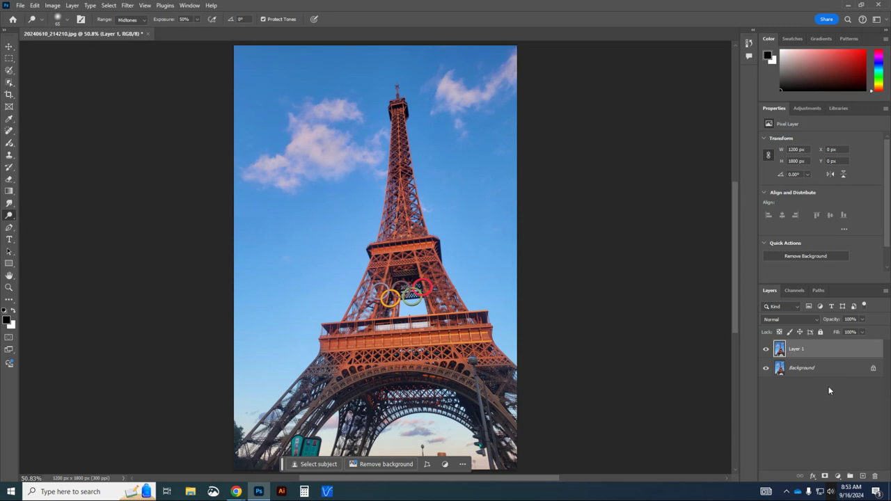
left_click(807, 110)
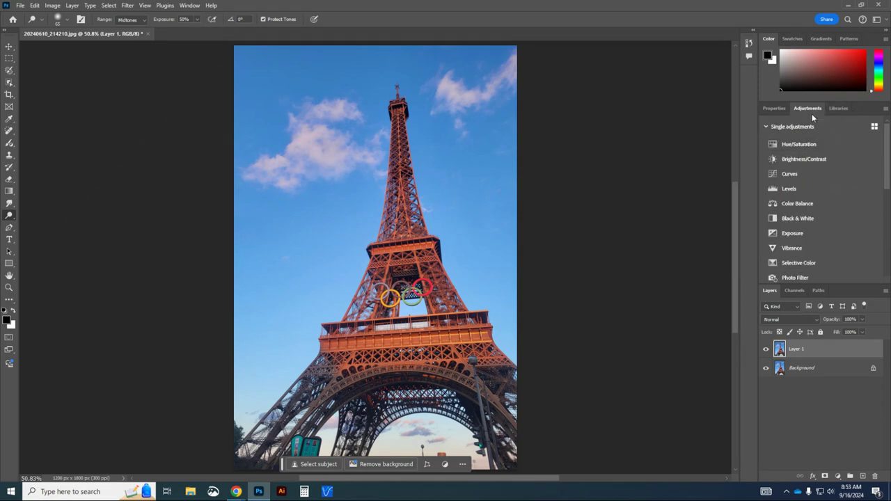
- Add a Levels adjustment layer with input levels 14, 1.22 and 247
left_click(827, 189)
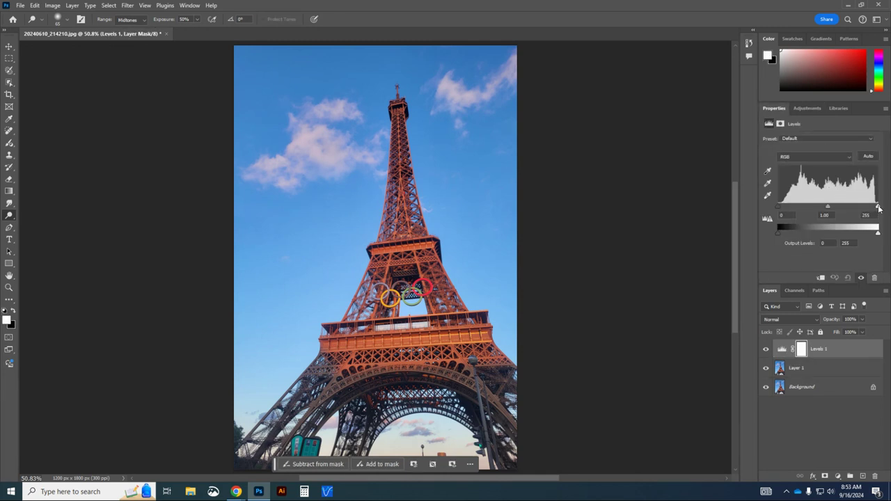
left_click_drag(879, 207, 876, 208)
left_click_drag(779, 208, 784, 210)
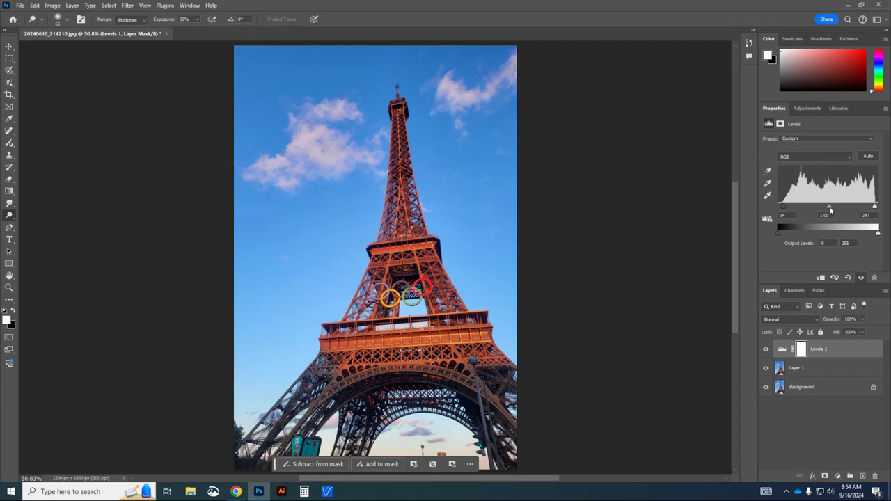
left_click_drag(830, 208, 824, 214)
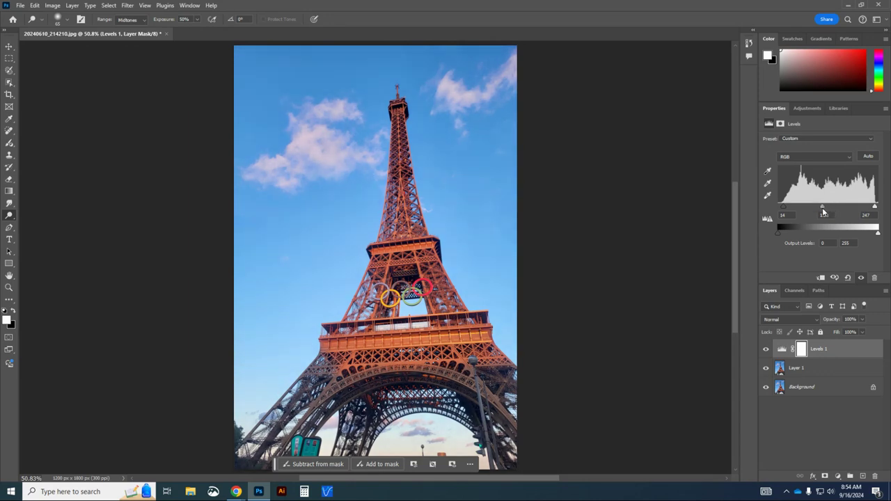
- Toggle Levels 1 on and off to compare before and after
left_click(766, 350)
left_click(766, 350)
left_click(766, 350)
left_click(766, 350)
left_click(766, 350)
left_click(767, 350)
left_click(766, 350)
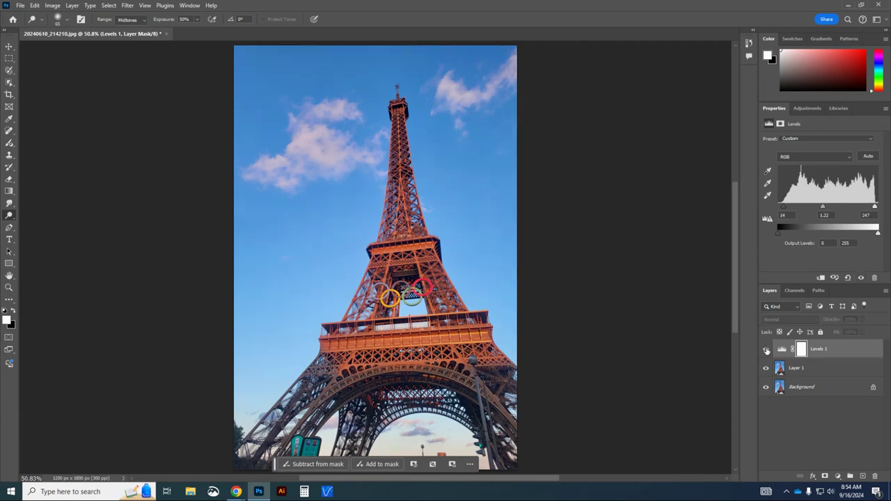
left_click(766, 350)
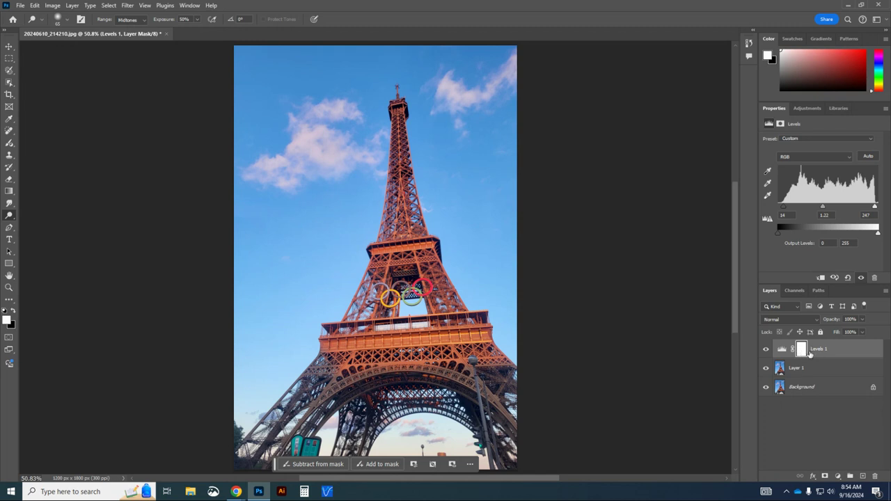
left_click(802, 110)
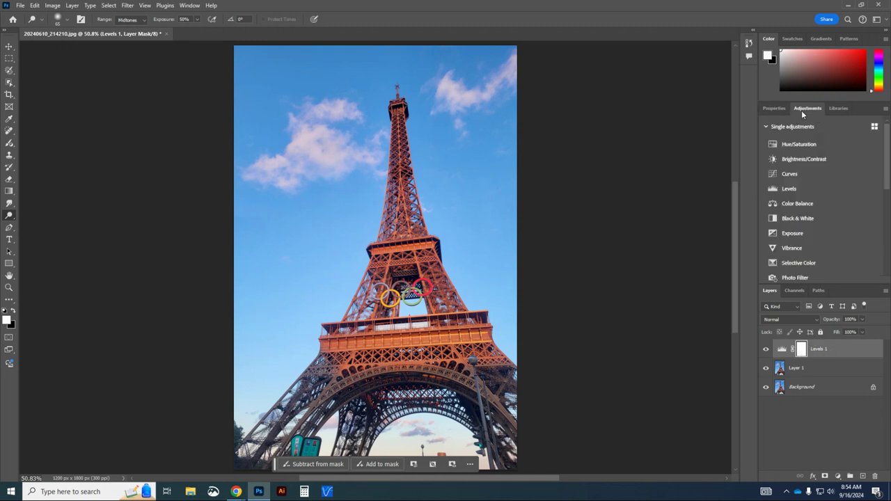
- Add a Curves adjustment layer and switch its display options to Pigment/Ink %
left_click(833, 178)
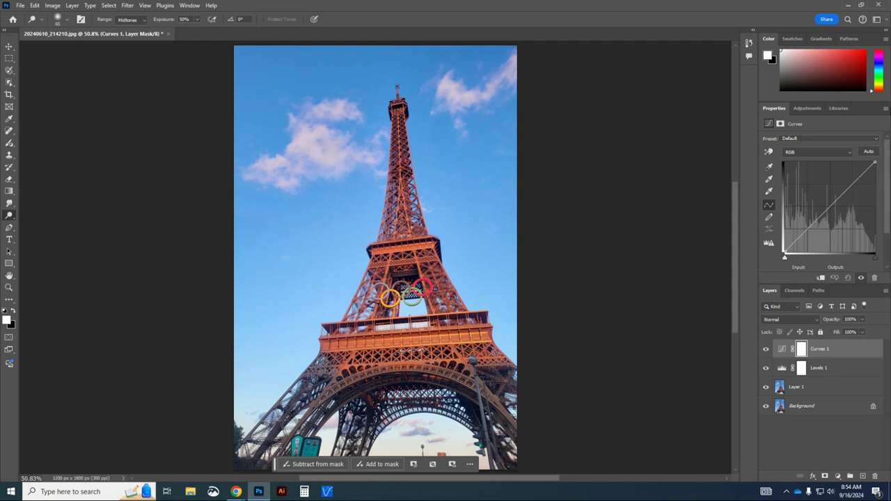
left_click(885, 109)
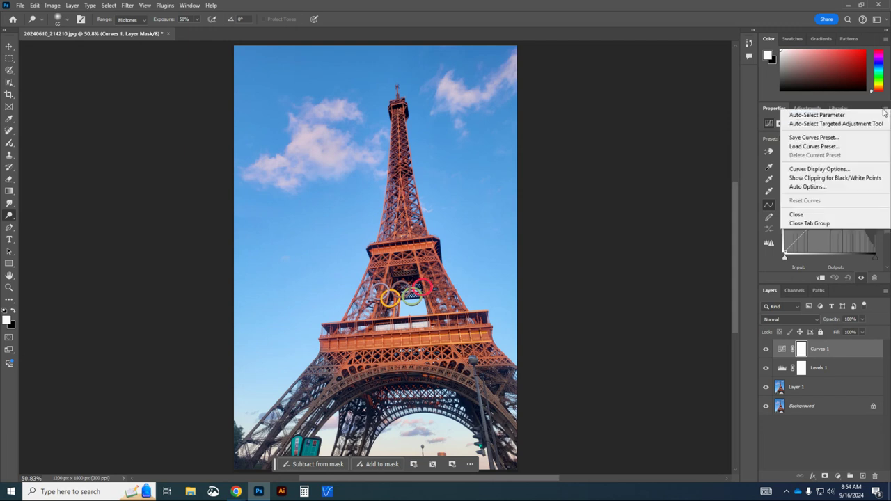
left_click(853, 171)
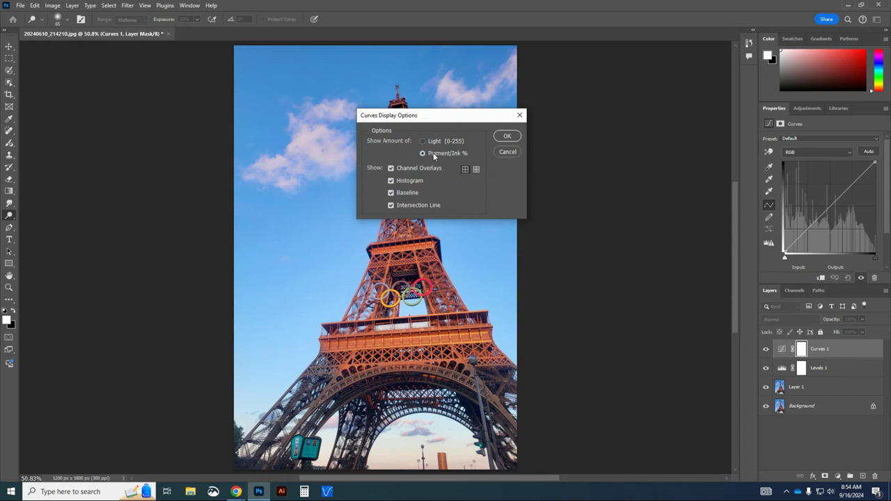
left_click(508, 137)
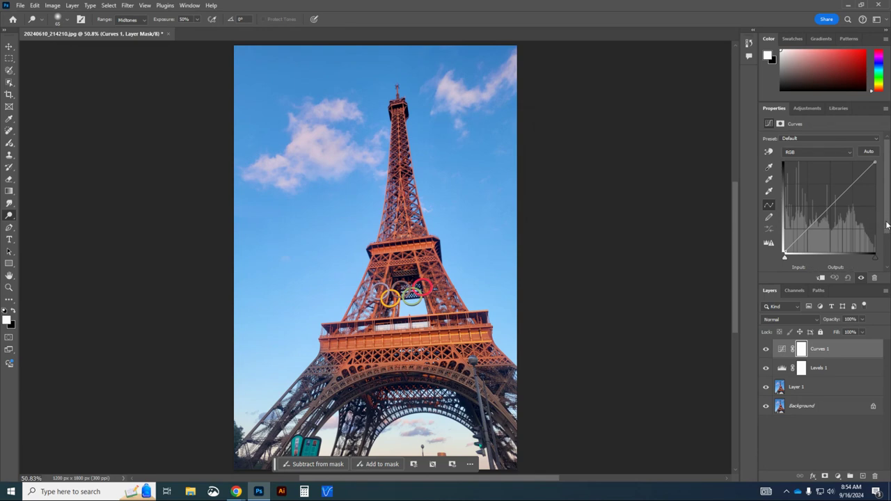
- Pull the Curves 1 white point left and black point right for more contrast
scroll(888, 225, "down", 1)
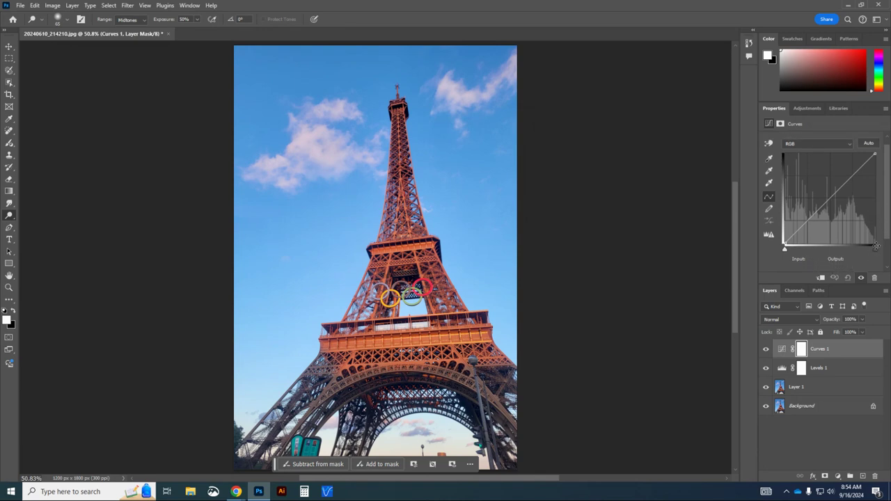
left_click_drag(877, 254, 872, 258)
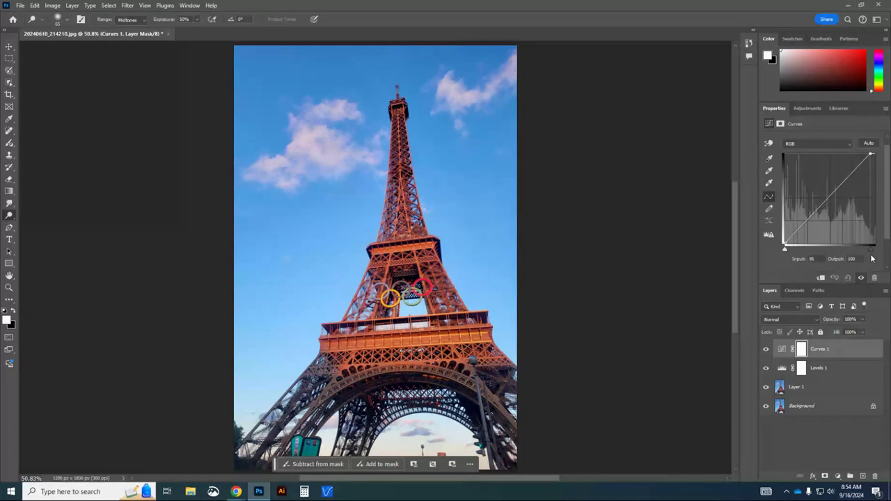
left_click_drag(784, 251, 789, 253)
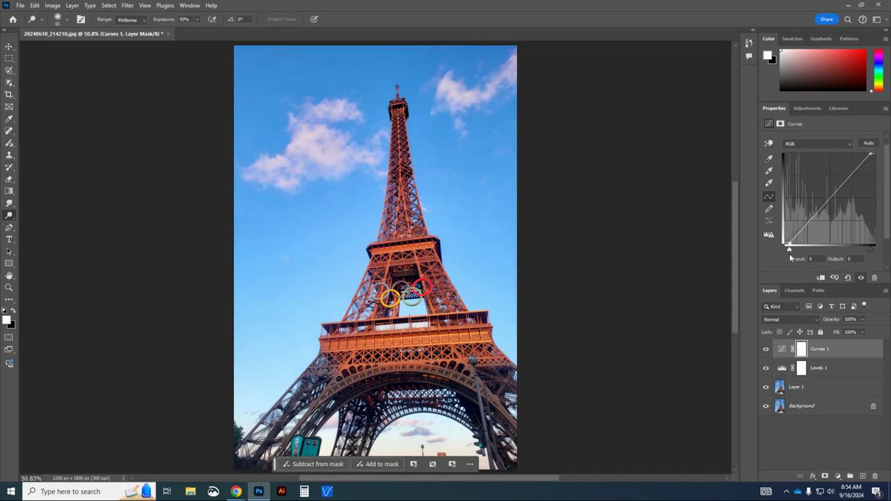
- Toggle Curves 1 to compare, leaving it visible, then select Layer 1
left_click(767, 353)
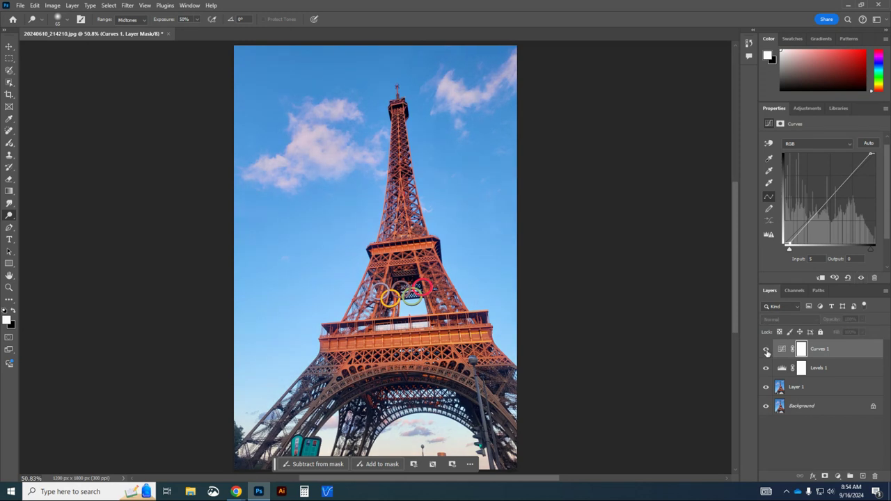
left_click(768, 353)
left_click(768, 353)
left_click(768, 353)
left_click(768, 353)
left_click(768, 353)
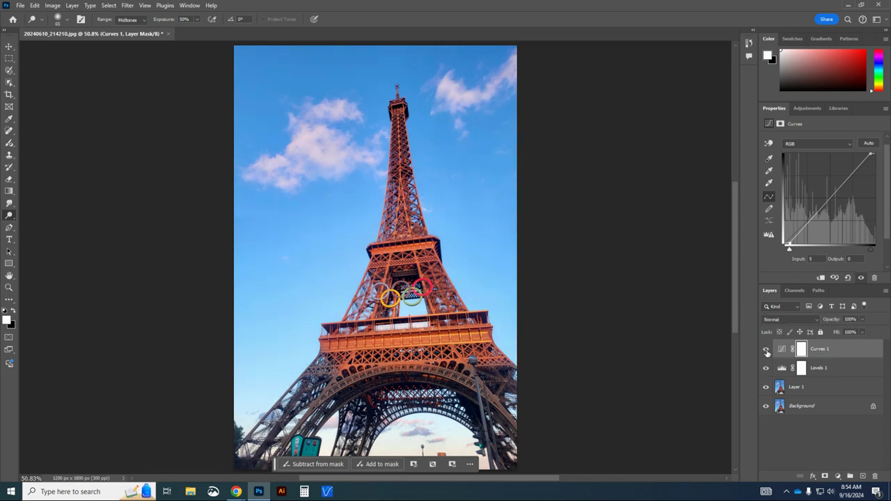
left_click(768, 353)
left_click(767, 353)
left_click(767, 353)
left_click(768, 353)
left_click(765, 350)
left_click(765, 350)
left_click(765, 351)
left_click(765, 351)
left_click(764, 351)
left_click(765, 352)
left_click(840, 392)
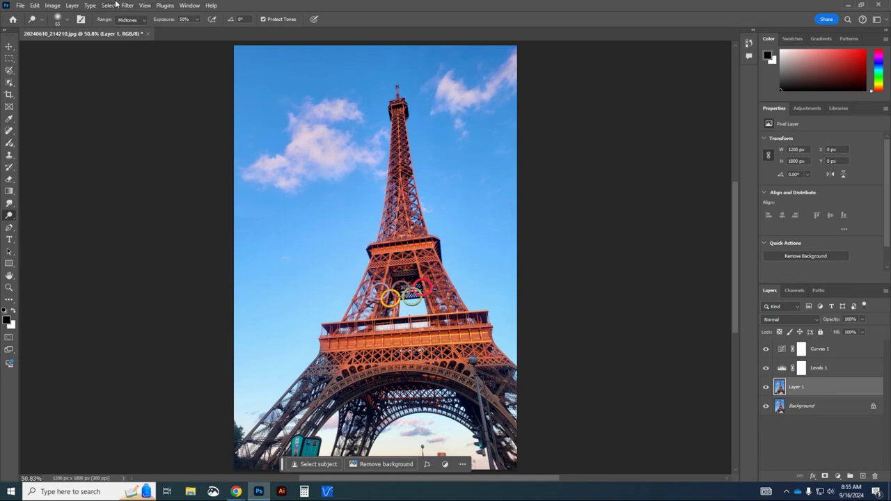
- Open Filter > Sharpen > Smart Sharpen for Layer 1
left_click(116, 5)
mouse_move(127, 5)
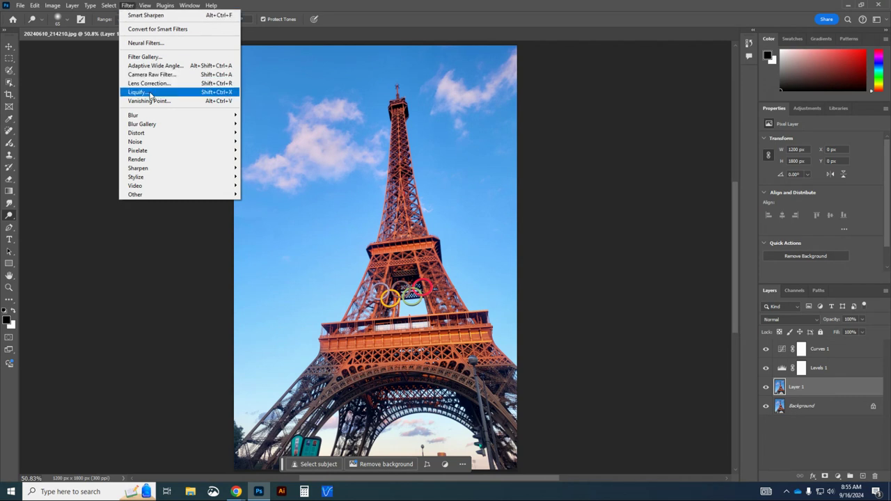
mouse_move(192, 172)
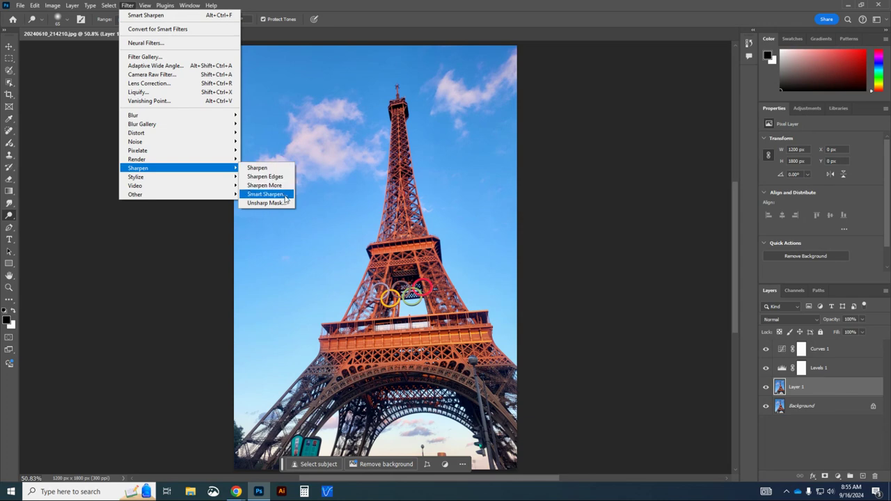
left_click(265, 195)
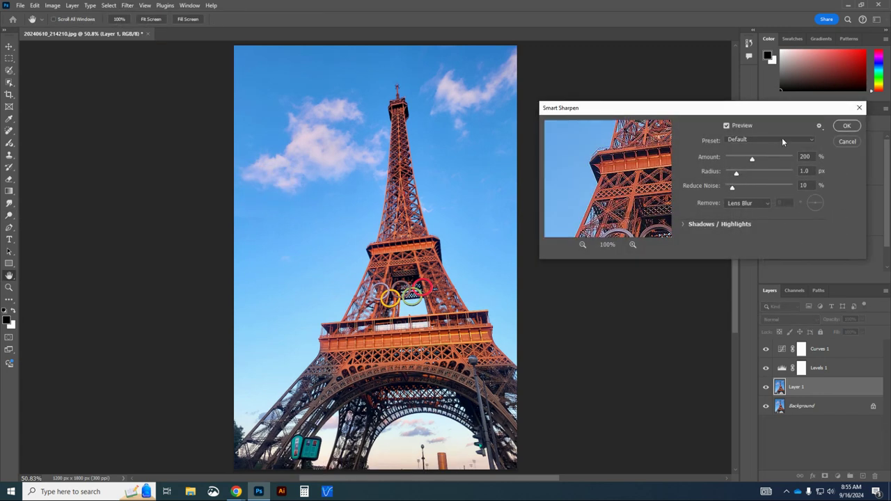
- Keep the Default preset and toggle the Smart Sharpen preview to compare, ending with it on
left_click(783, 139)
left_click(750, 148)
mouse_move(703, 109)
left_mouse_down()
mouse_move(697, 114)
mouse_move(706, 120)
mouse_move(703, 105)
left_mouse_up()
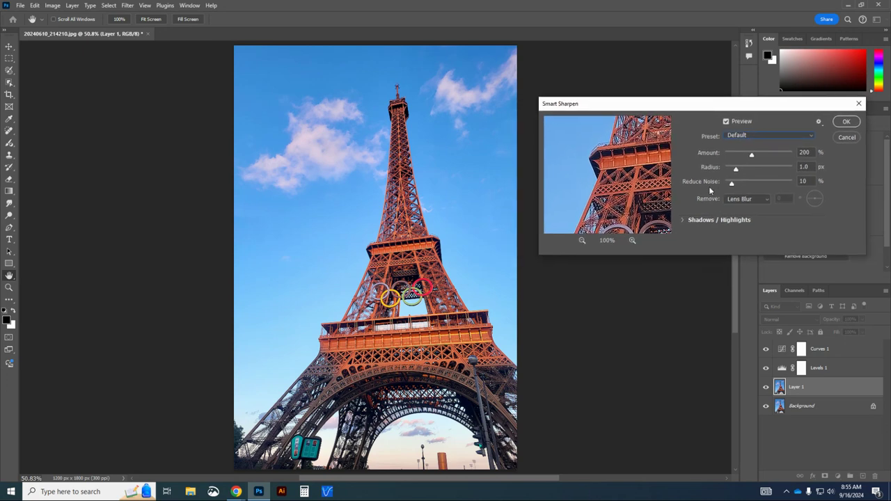
left_click(727, 121)
left_click(728, 122)
left_click(726, 122)
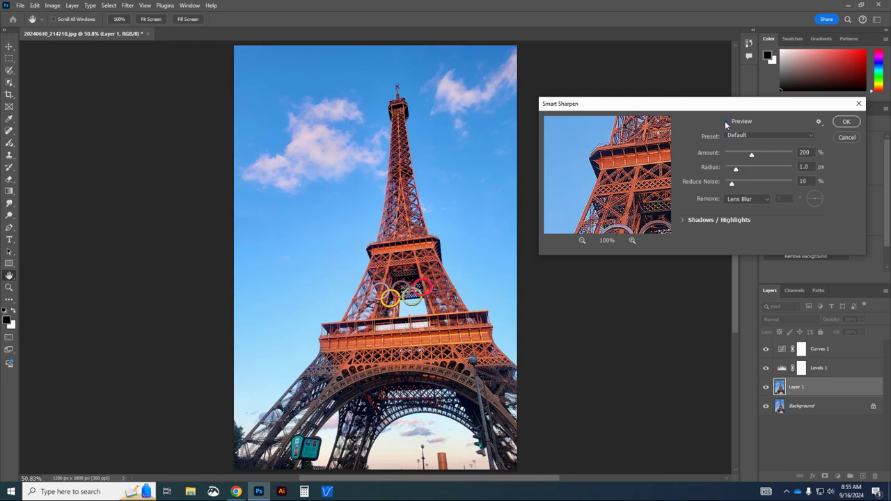
left_click(726, 122)
left_click(726, 122)
left_click(725, 121)
left_click(725, 121)
left_click(725, 121)
- Lower Amount to 155%, check the preview, and apply the sharpening
left_click_drag(749, 159, 746, 159)
left_click(726, 122)
left_click(725, 121)
left_click(847, 123)
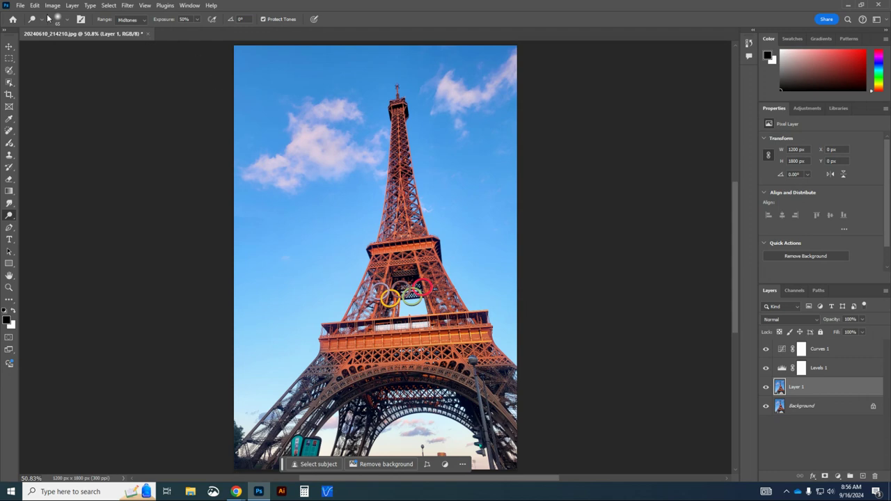
- Choose File > Export > Quick Export as PNG
left_click(20, 5)
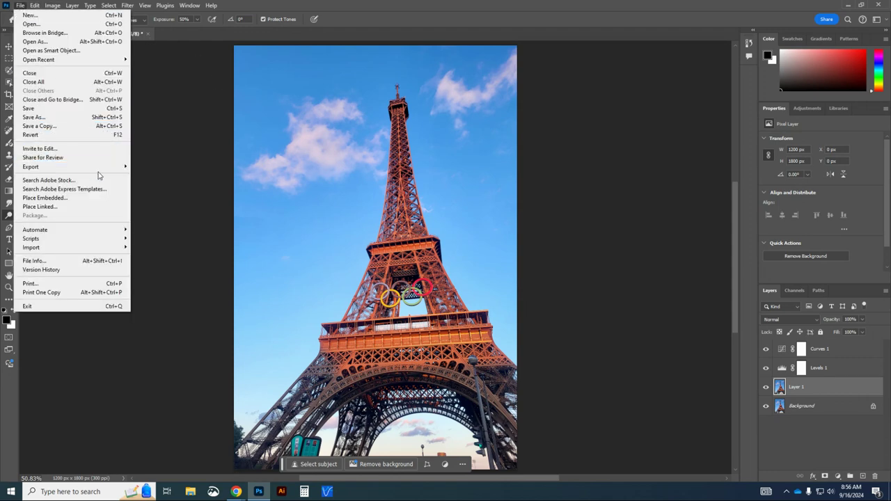
mouse_move(103, 172)
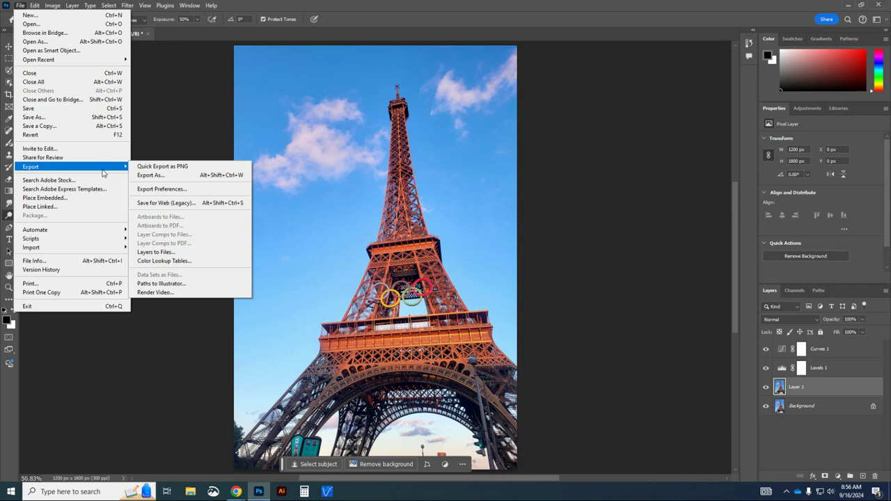
left_click(207, 169)
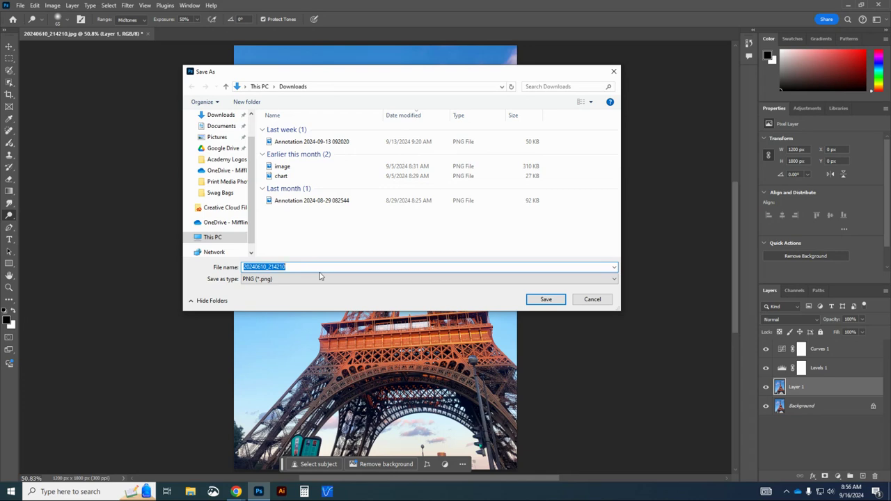
- Save the PNG as 'Eifle Tower Finish' in Downloads and switch to the Move tool
type("Eifle Tower Finish")
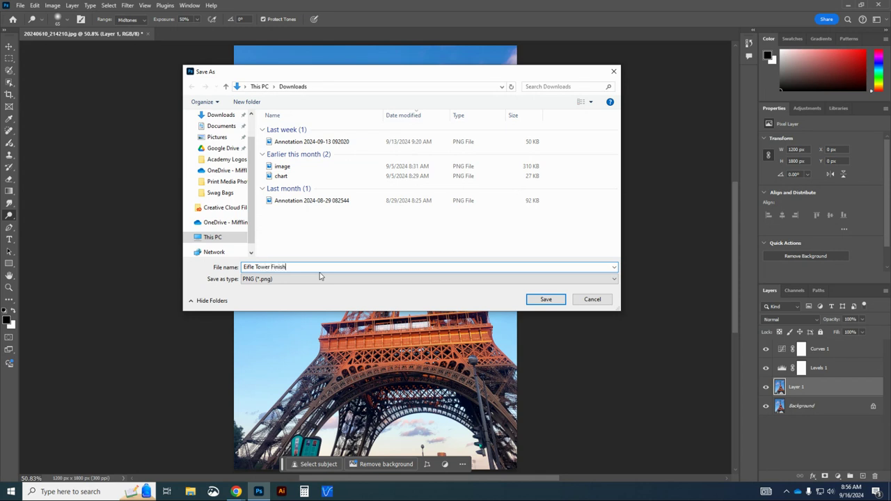
left_click(547, 300)
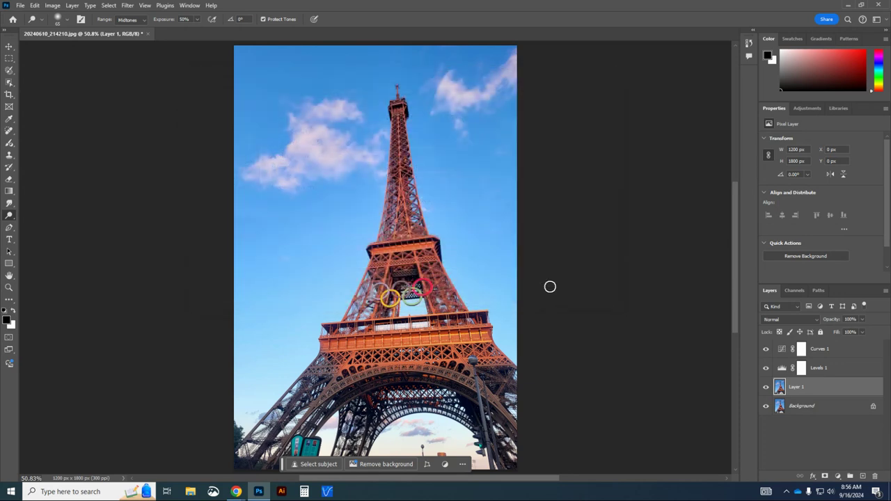
left_click(9, 46)
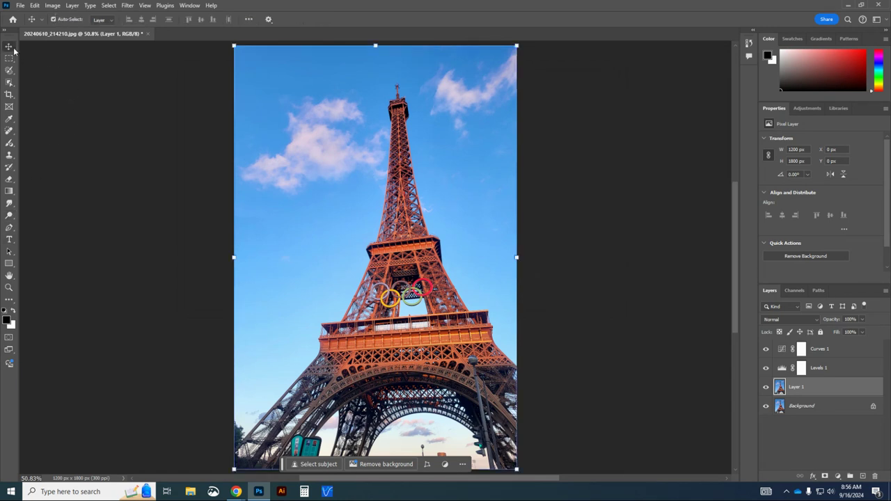